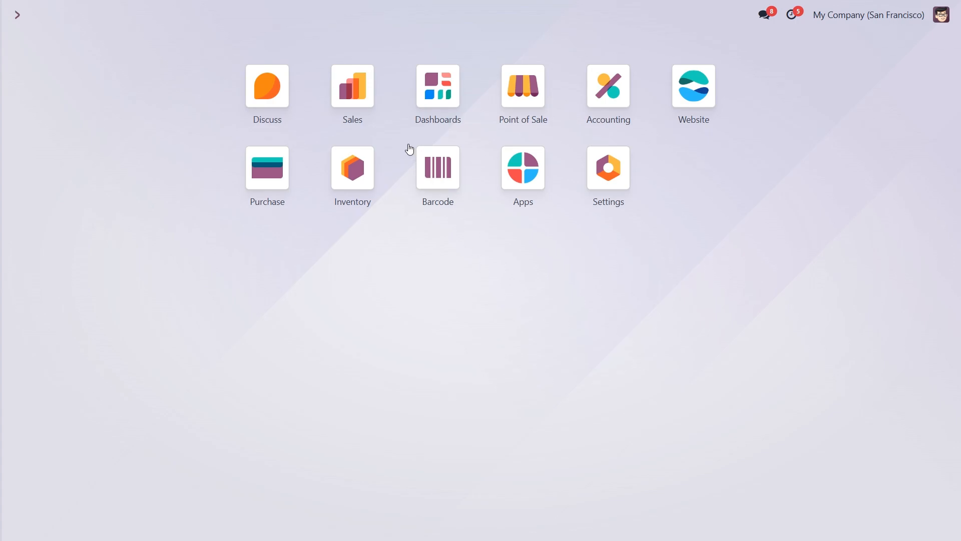
Open the Sales settings and review the pricing options.
click(352, 86)
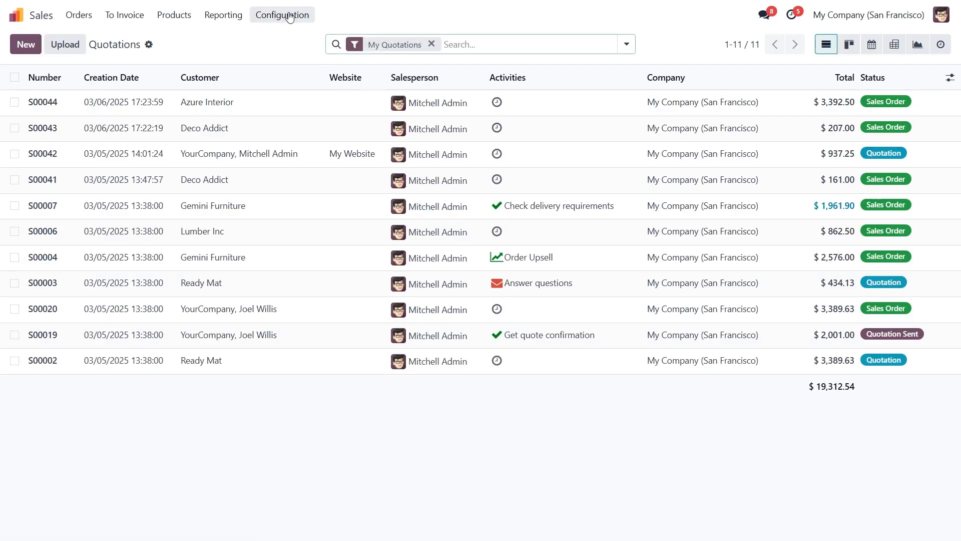
click(292, 15)
click(293, 39)
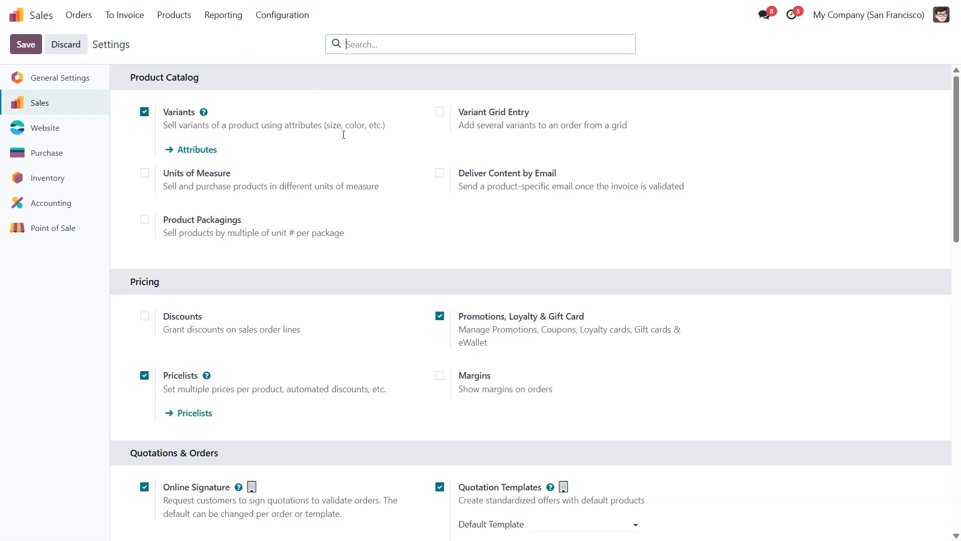
scroll(377, 206, down, 4)
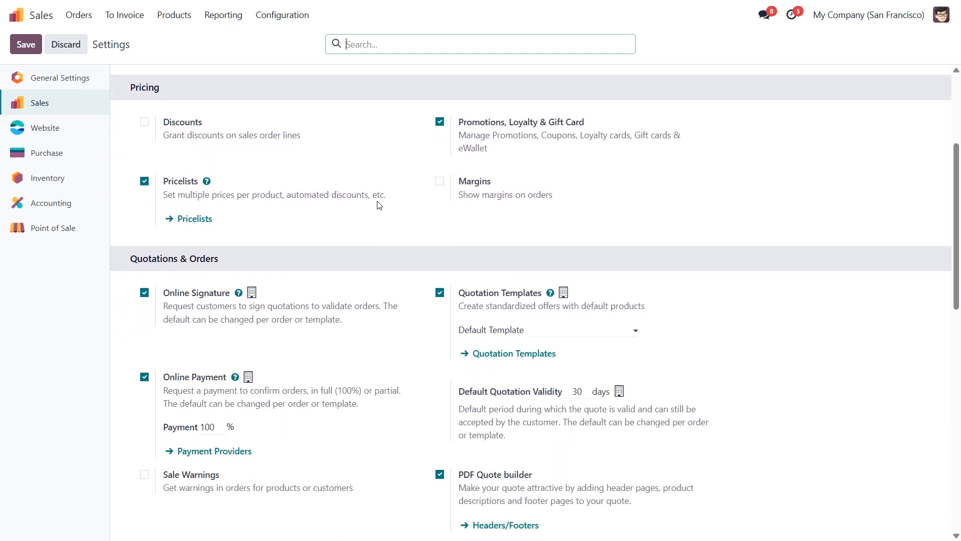
mouse_move(469, 122)
Open the Loyalty Program from the Discount & Loyalty programs list.
click(180, 20)
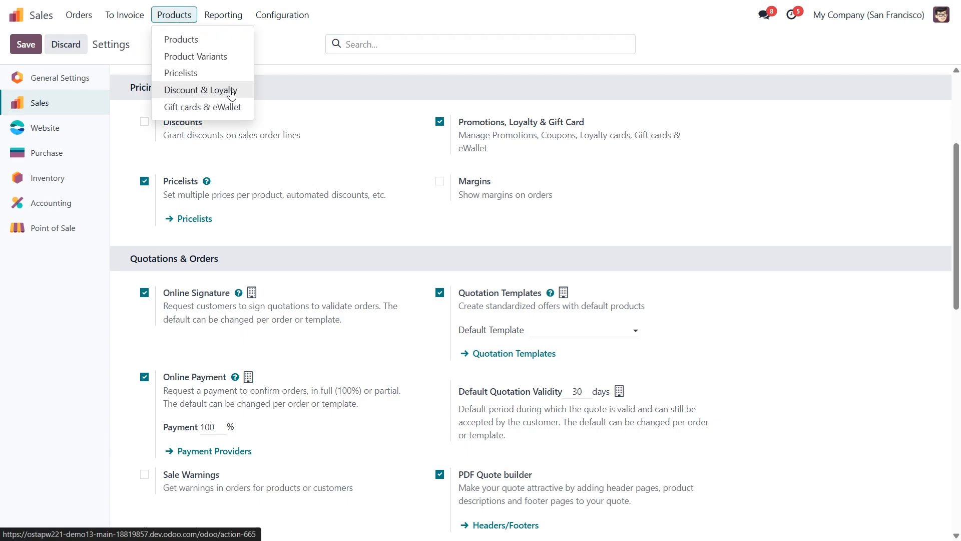
click(205, 90)
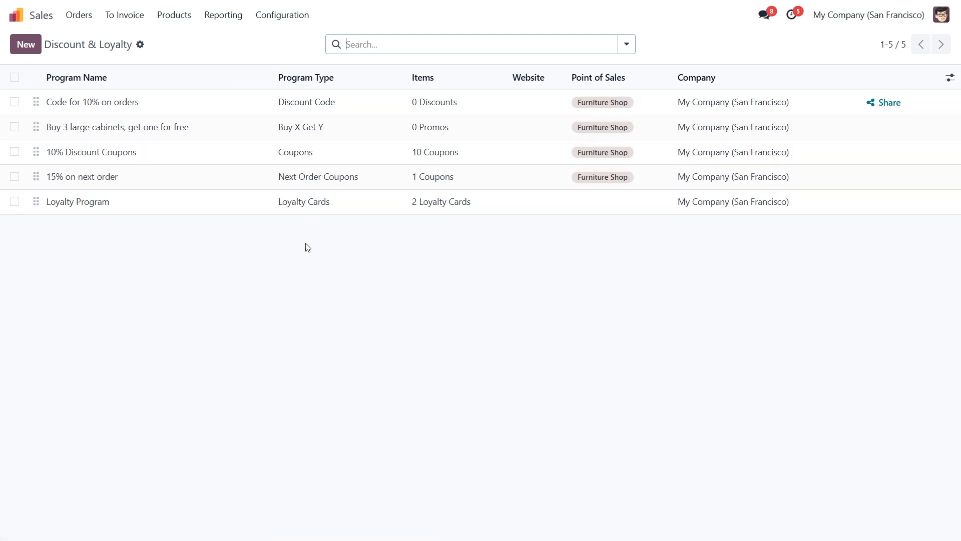
click(215, 202)
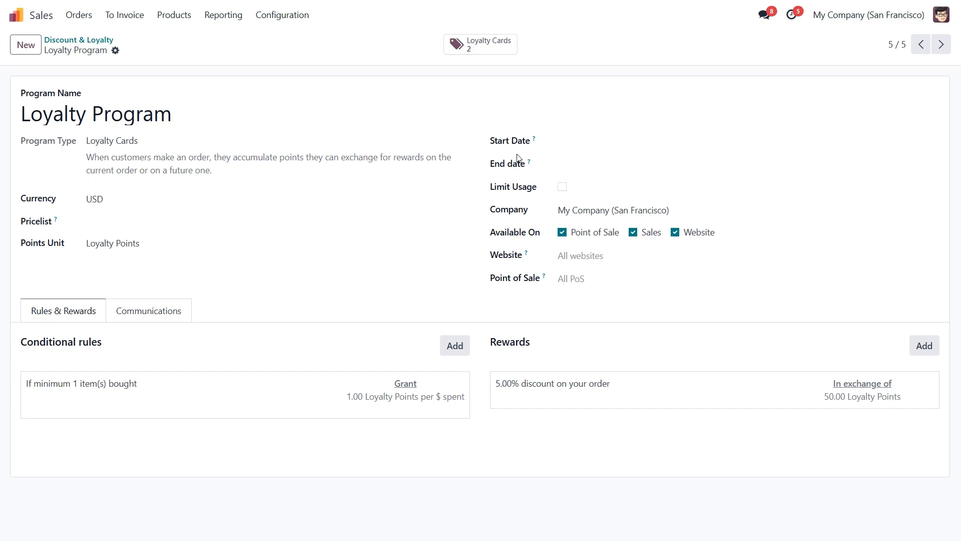
click(564, 148)
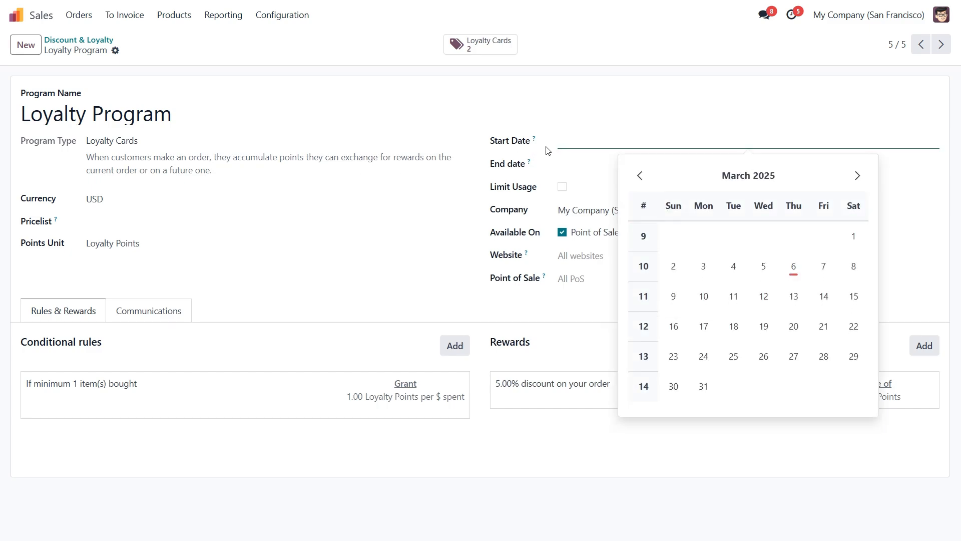
click(549, 158)
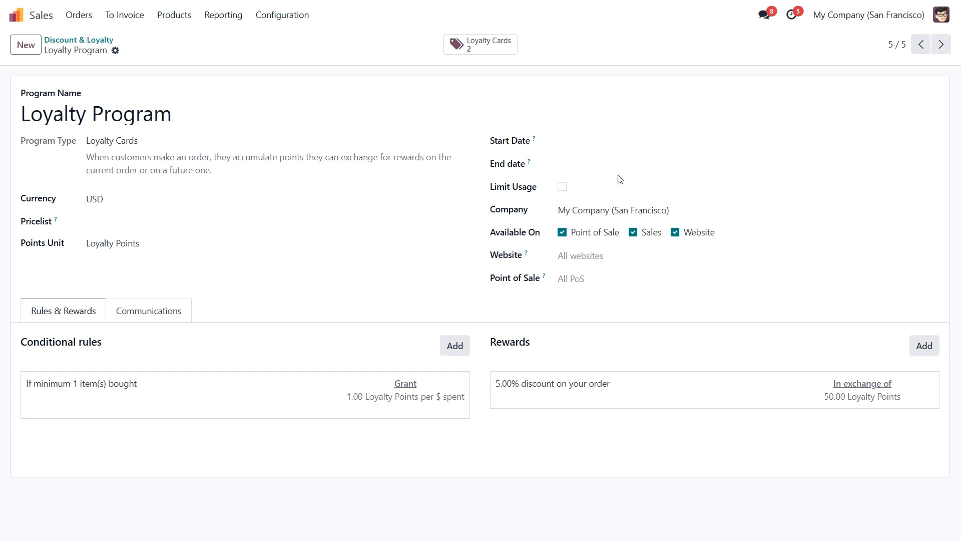
click(562, 187)
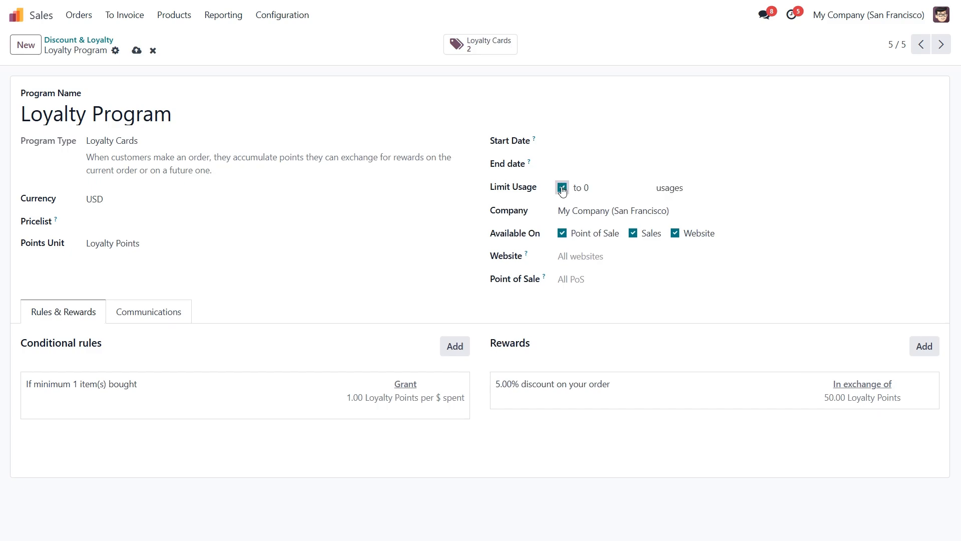
click(562, 189)
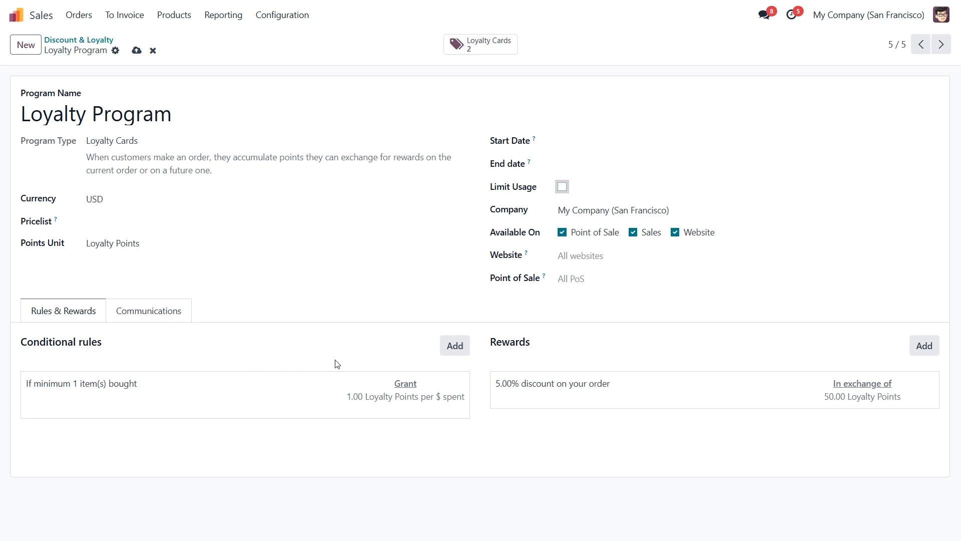
Inspect the loyalty program's conditional rule fields and close the rule.
click(311, 413)
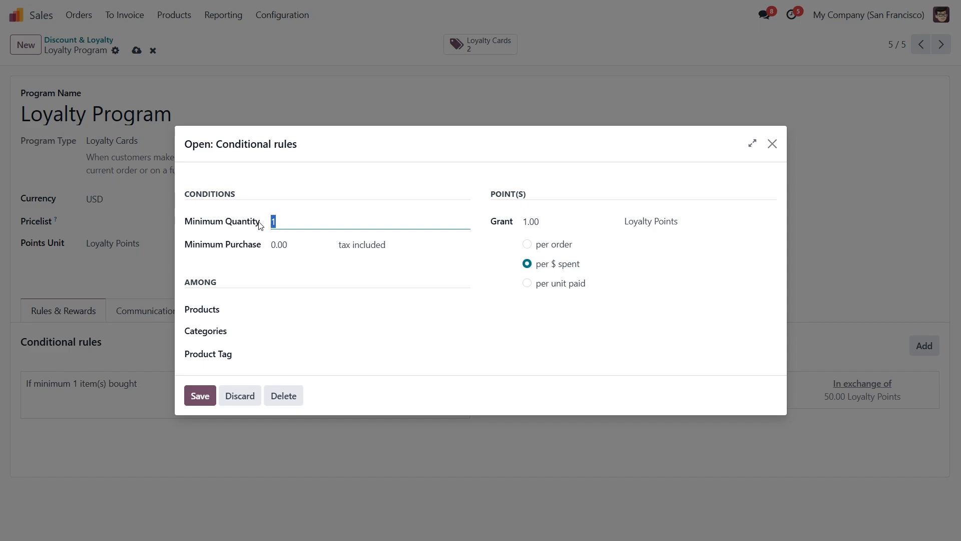
click(282, 216)
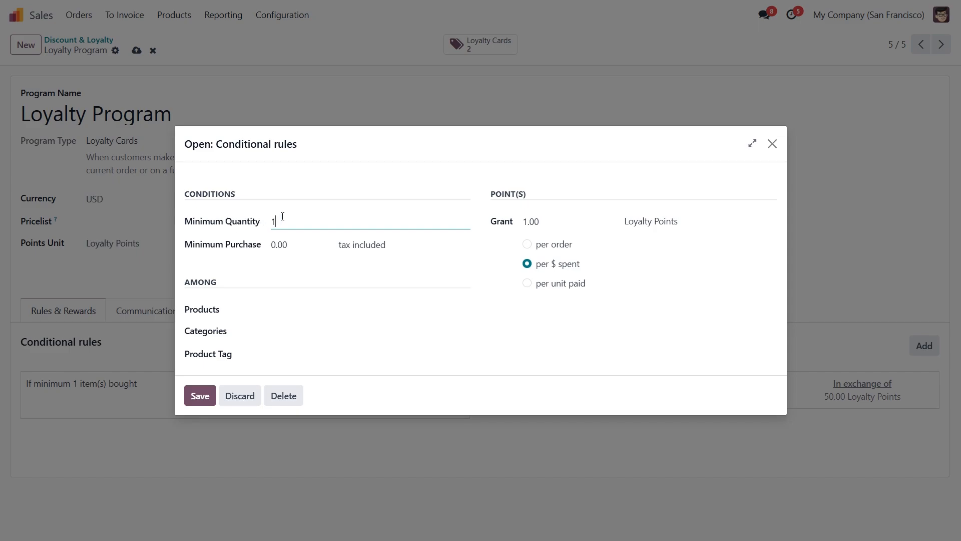
click(292, 244)
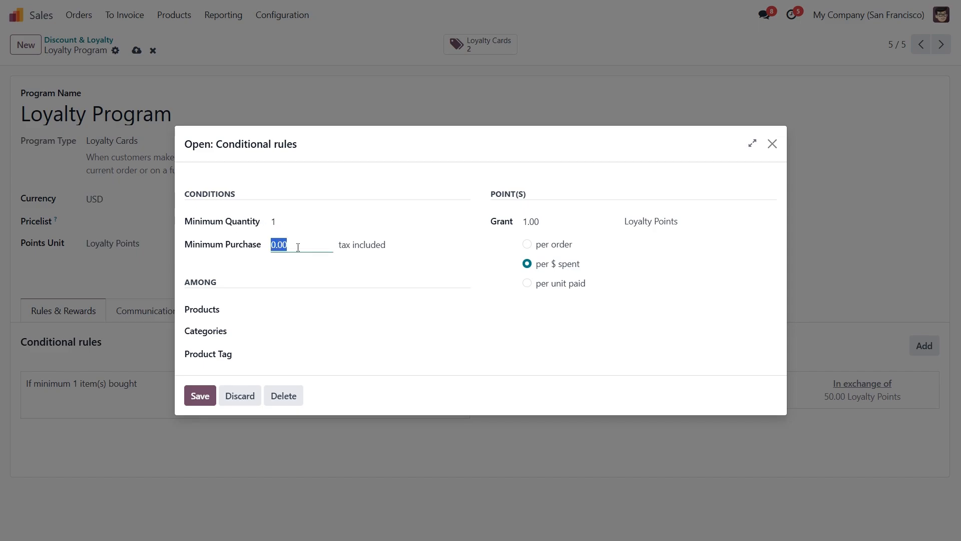
click(352, 266)
click(335, 349)
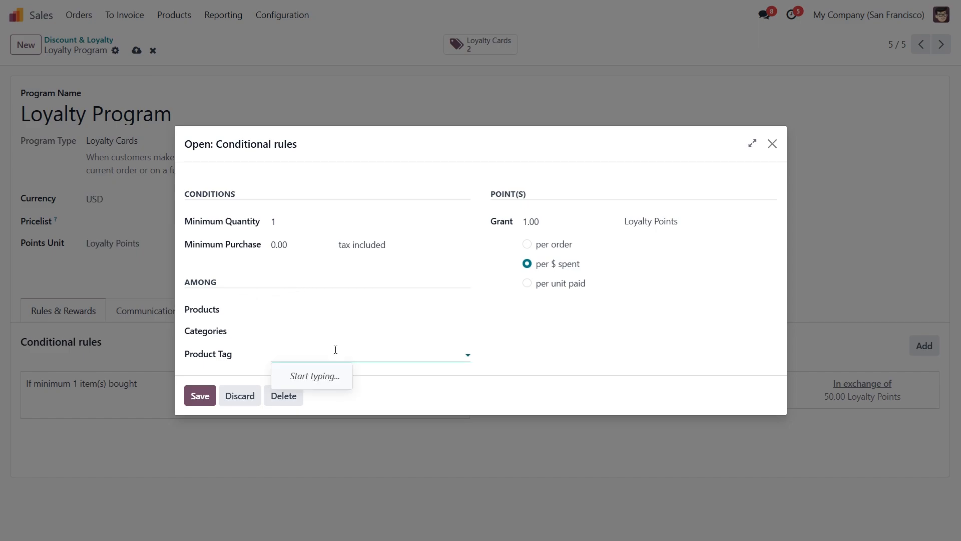
click(348, 332)
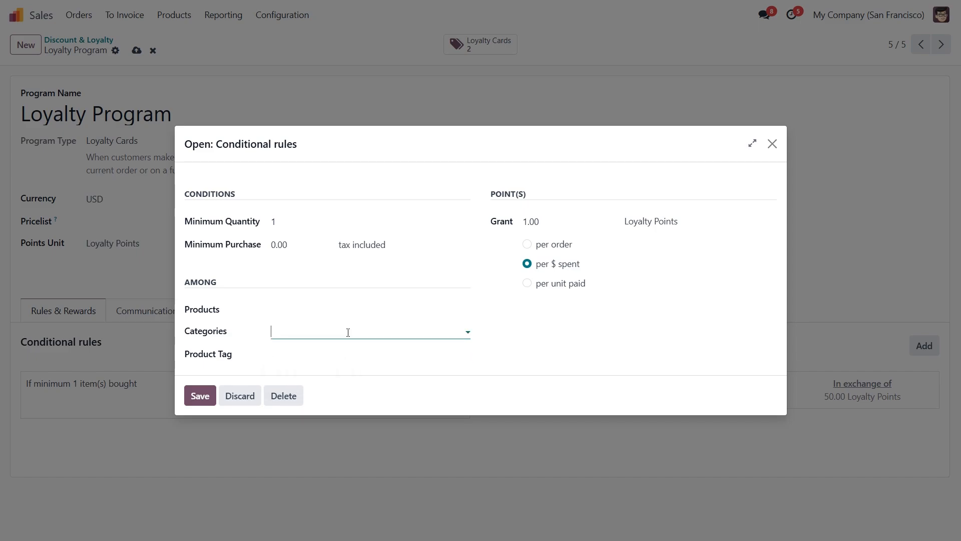
click(254, 329)
click(545, 221)
click(545, 221)
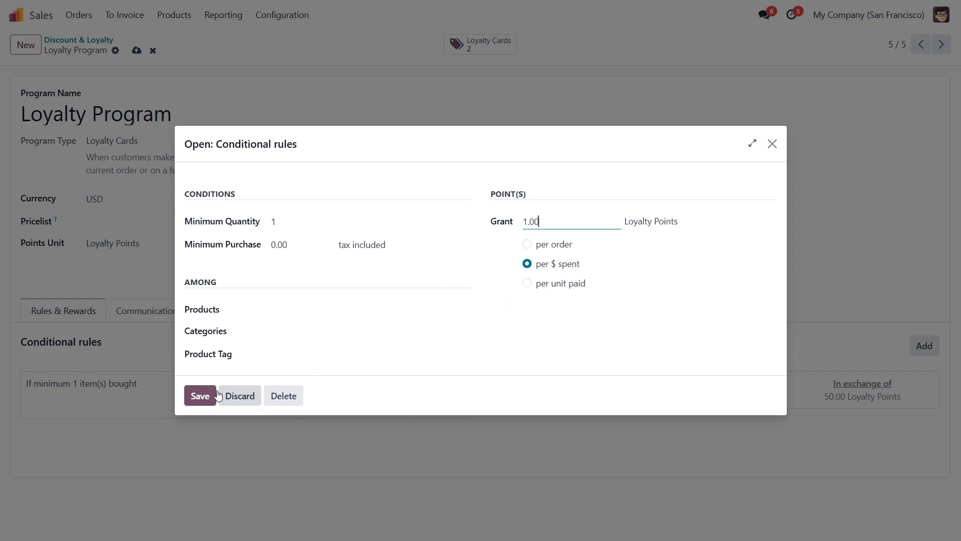
click(200, 396)
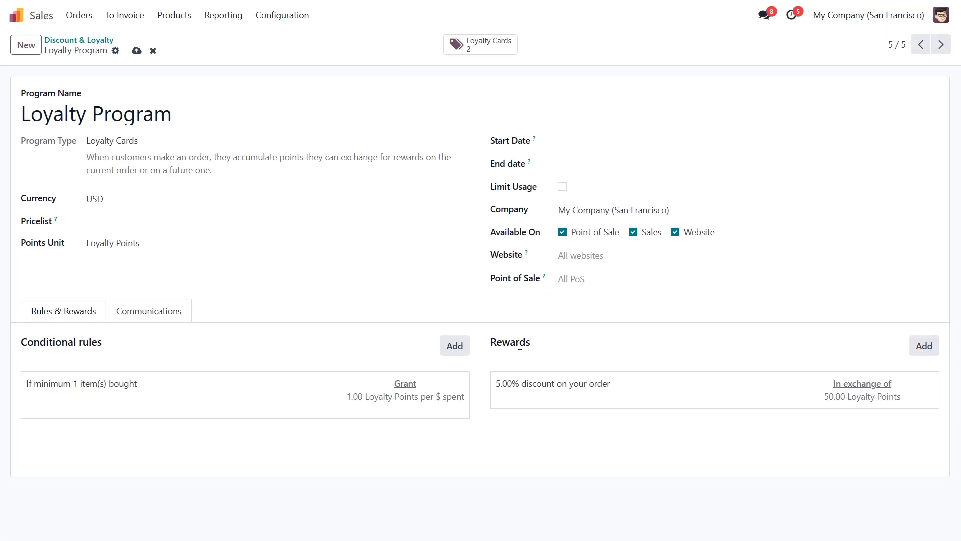
Open the loyalty program's reward and set its discount to 10%.
click(575, 391)
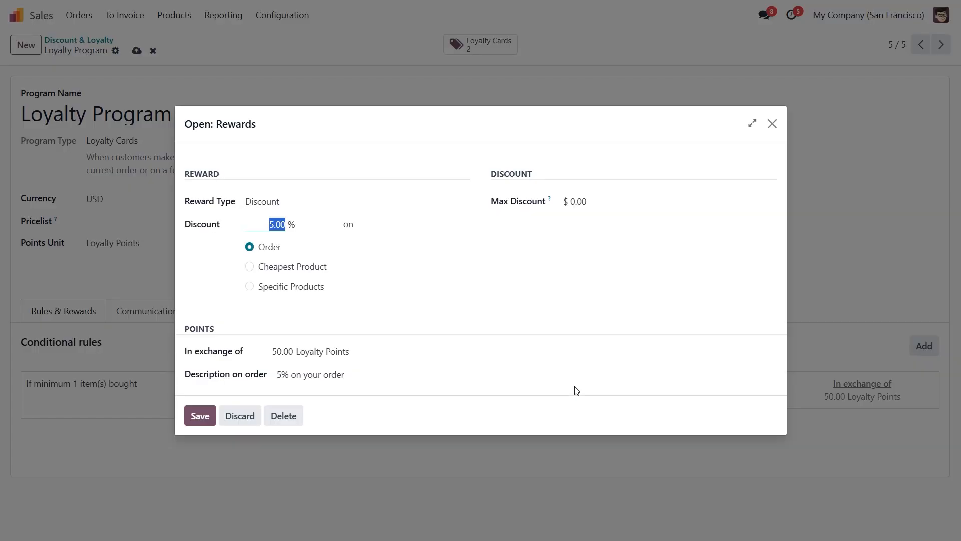
click(289, 203)
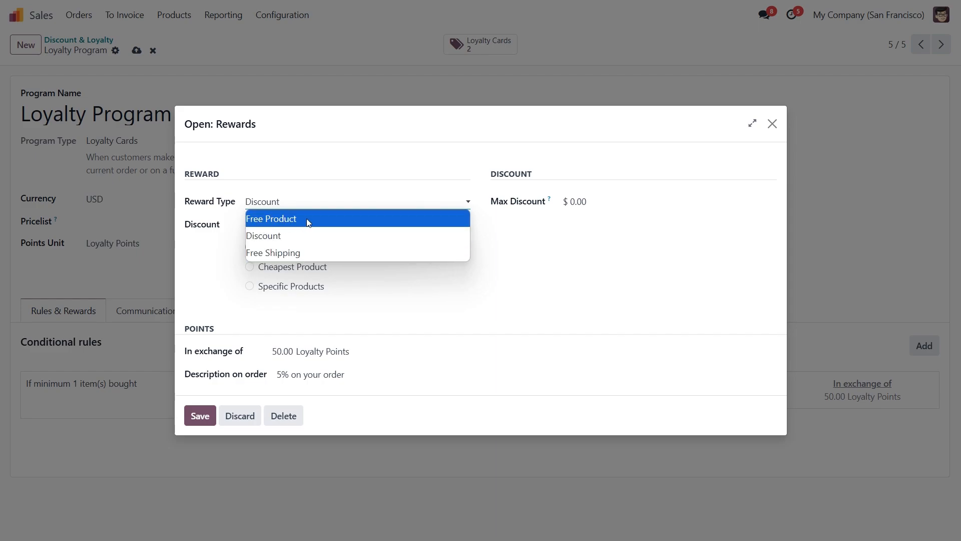
click(288, 240)
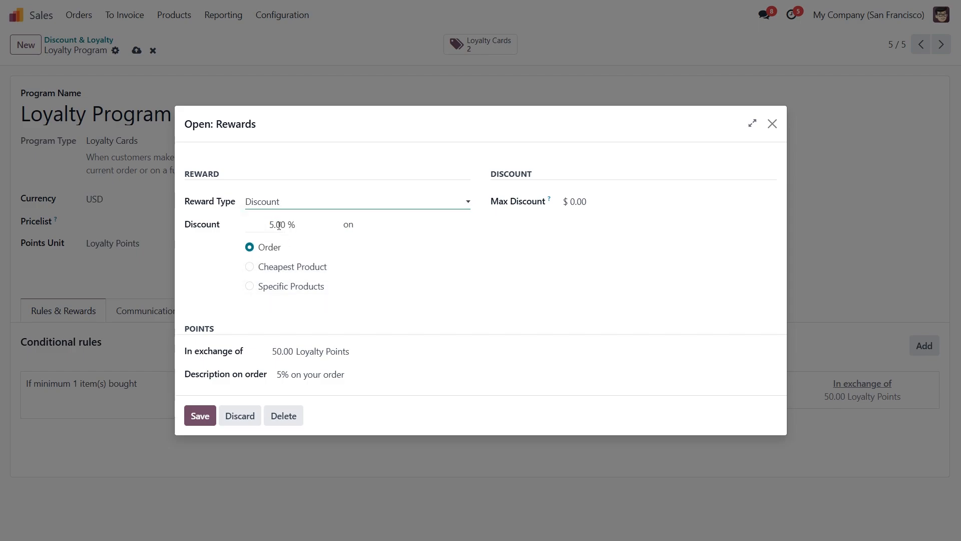
click(275, 224)
click(279, 225)
double_click(279, 224)
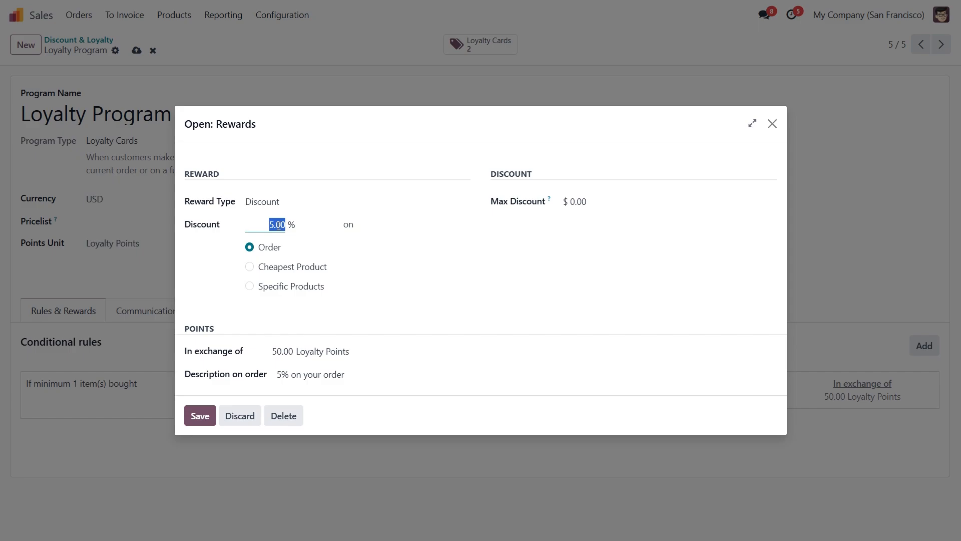
text(10)
click(371, 228)
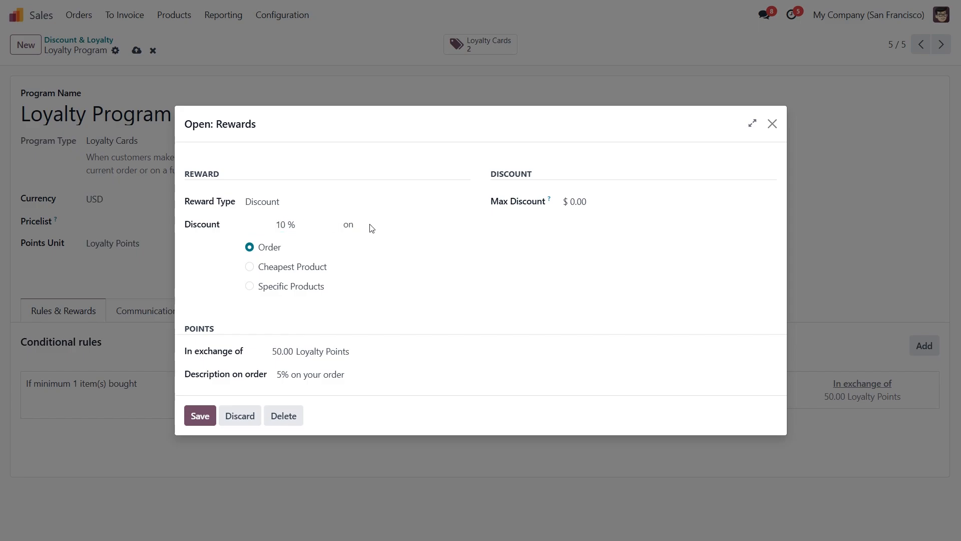
click(328, 225)
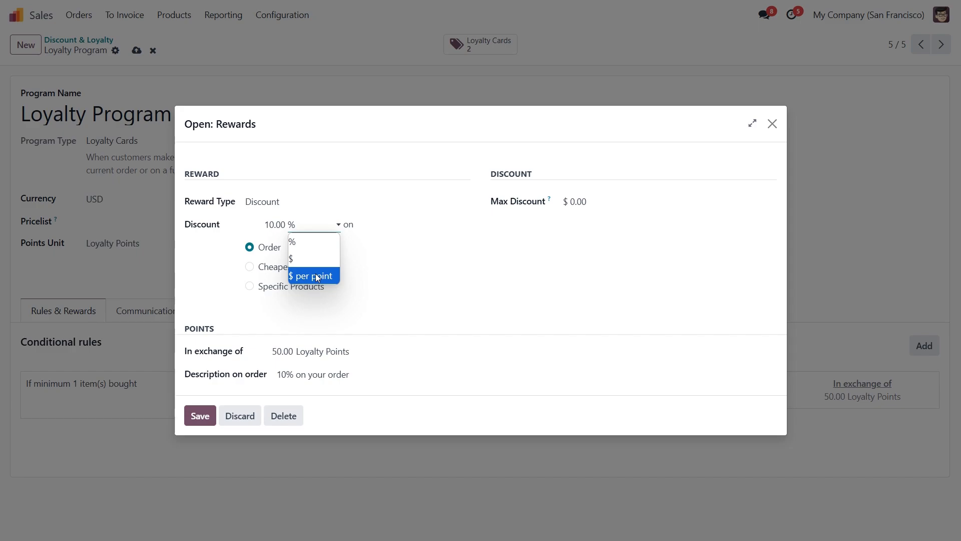
click(374, 265)
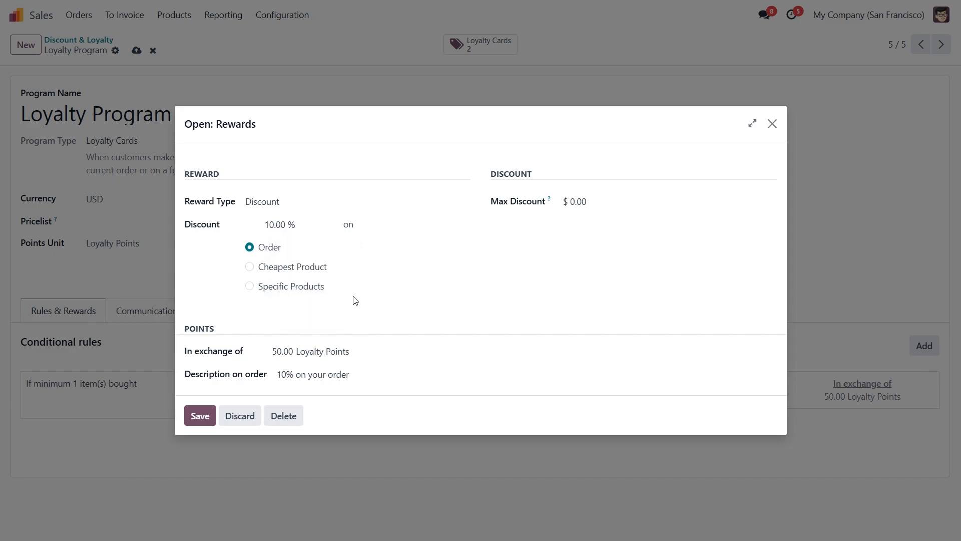
click(249, 287)
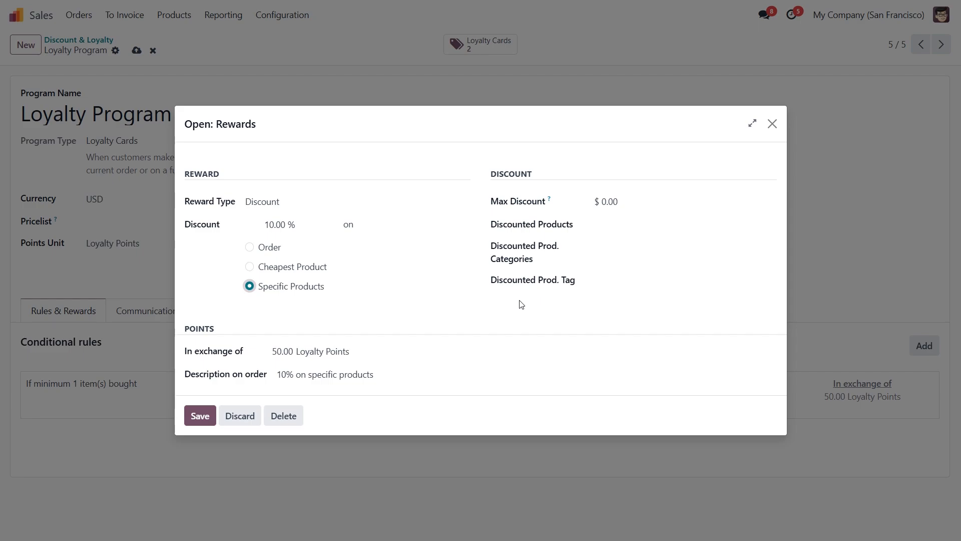
click(250, 247)
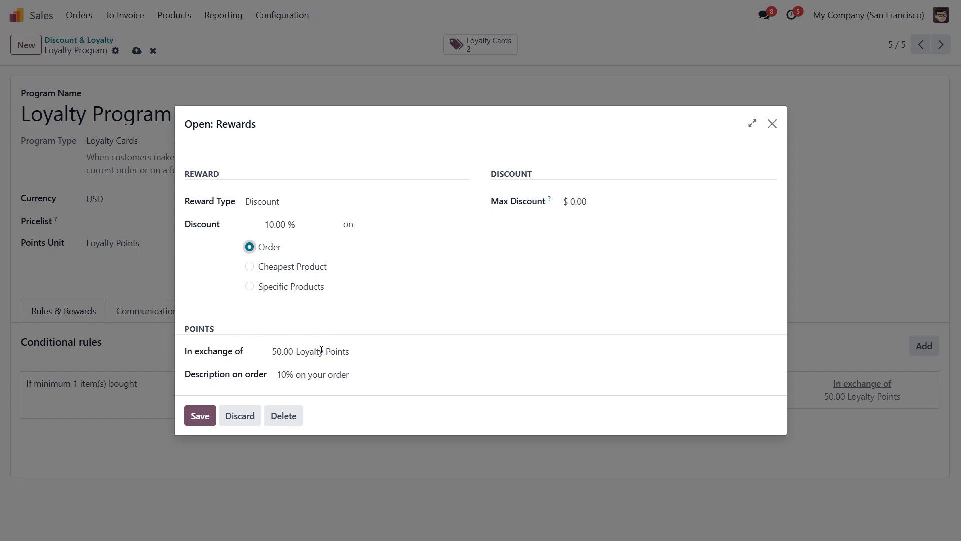
Set the reward to require 100 Loyalty Points in exchange.
click(281, 351)
text(100)
key(Return)
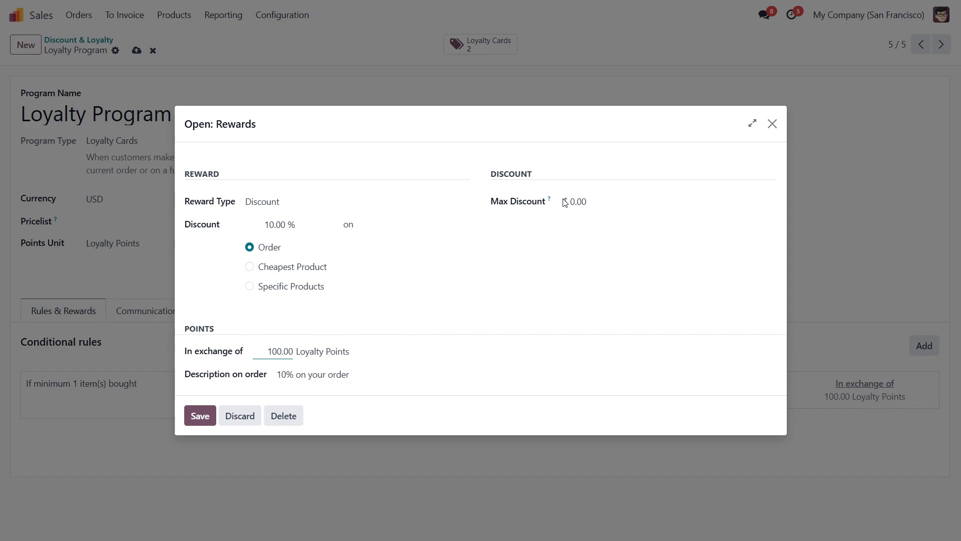
Set the reward's max discount to $1000 and save the reward.
click(581, 202)
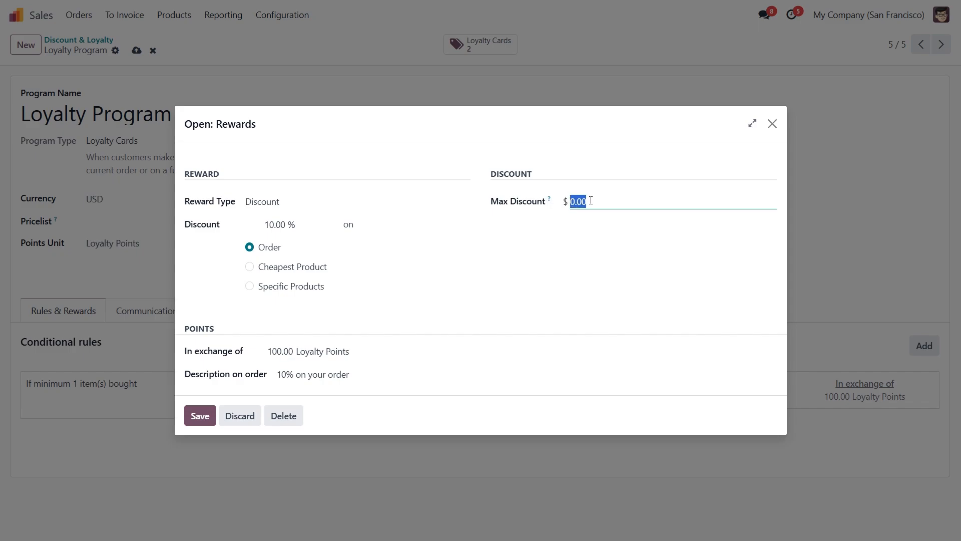
text(1000)
click(595, 234)
click(197, 418)
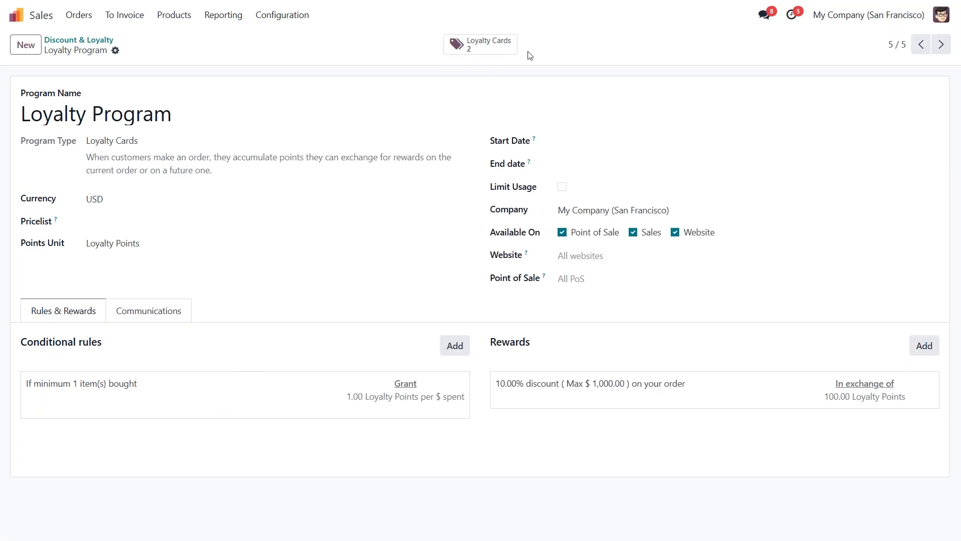
Review the loyalty cards issued under the program.
click(489, 46)
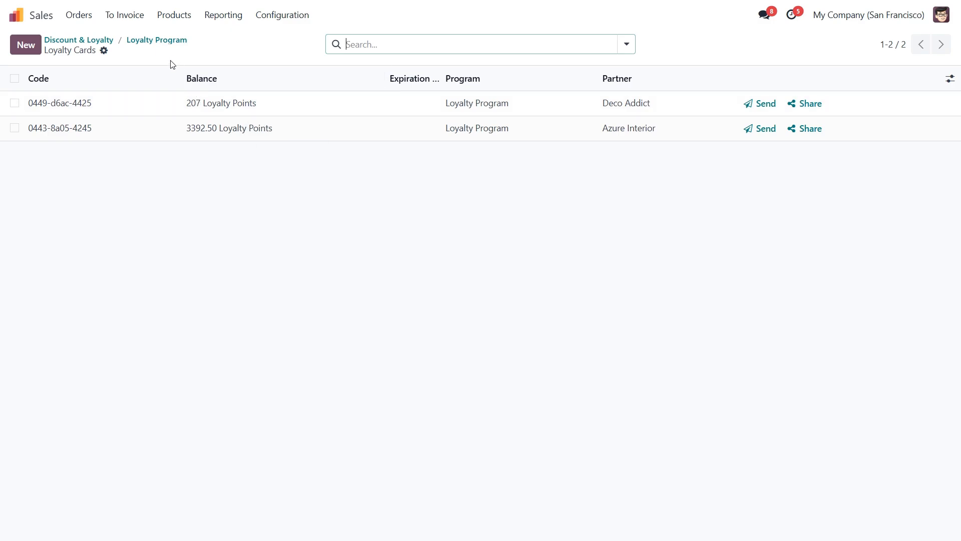
click(148, 44)
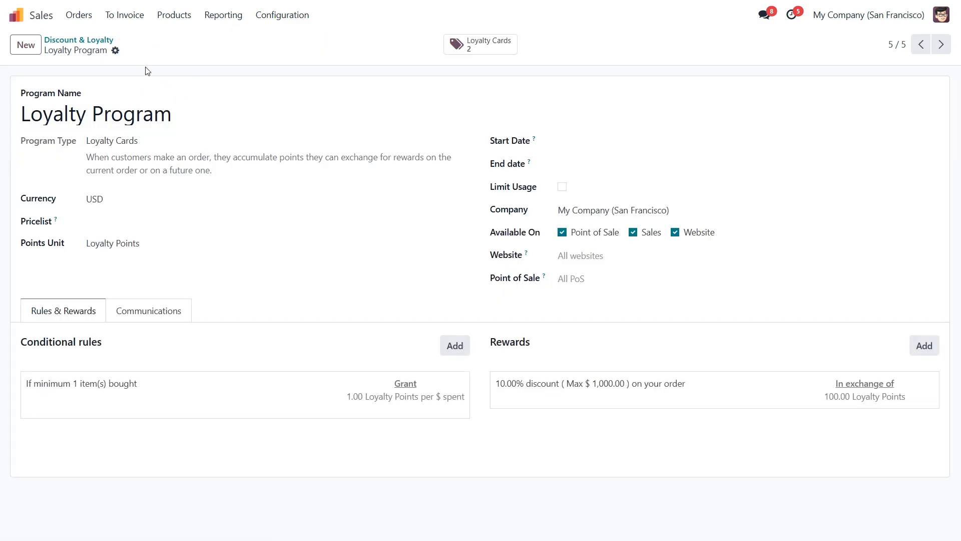
Create a new quotation for Deco Addict with one [E-COM11] Cabinet with Doors.
click(81, 15)
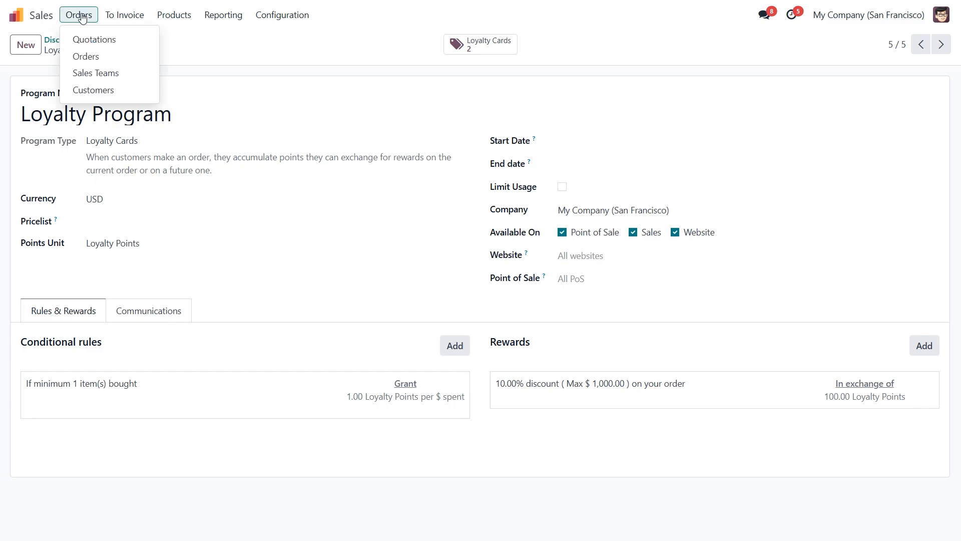
click(92, 39)
click(26, 48)
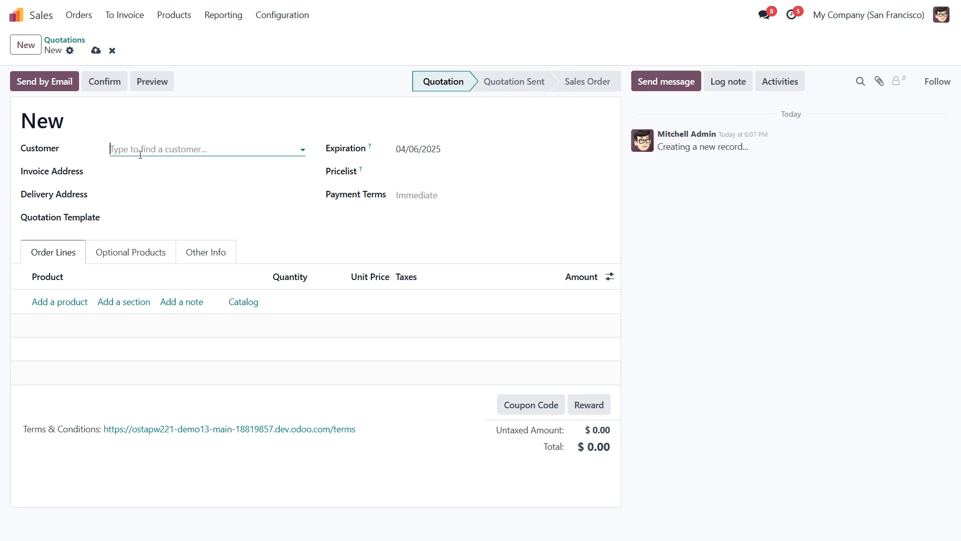
click(140, 150)
click(148, 168)
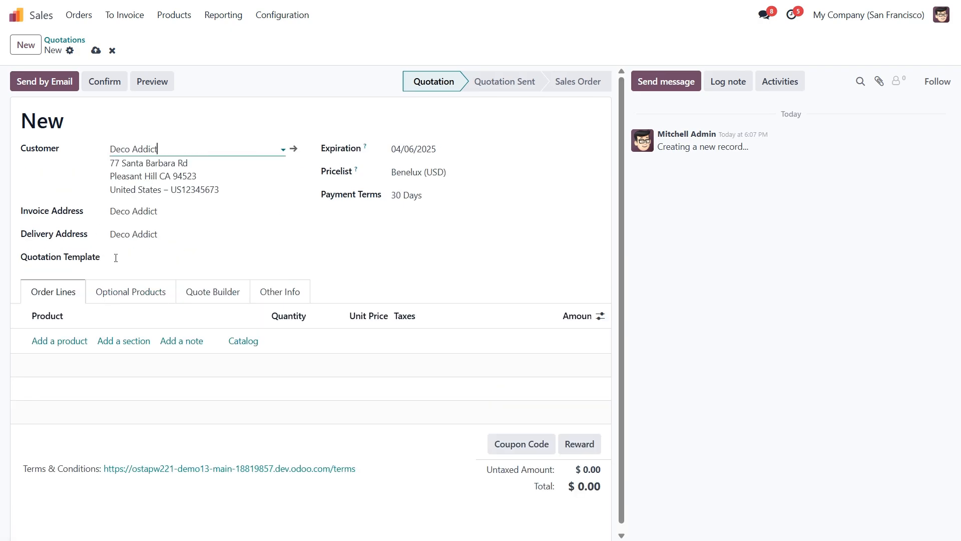
click(62, 341)
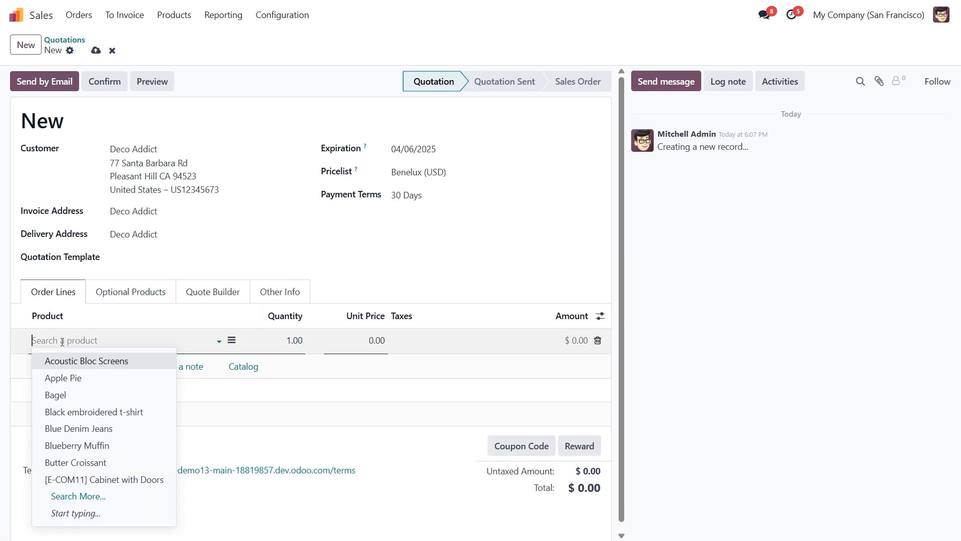
click(105, 479)
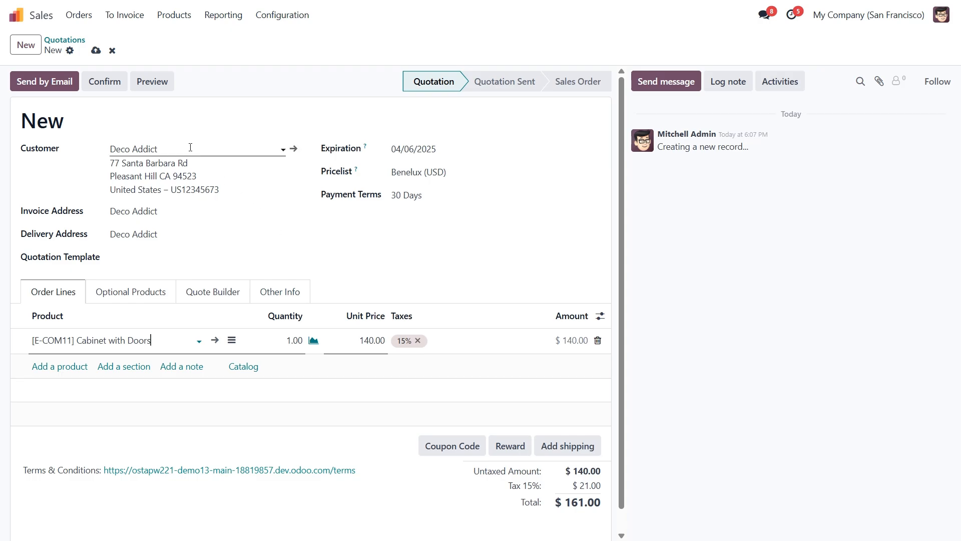
Check the customer's loyalty card balance and return to the quotation.
click(293, 149)
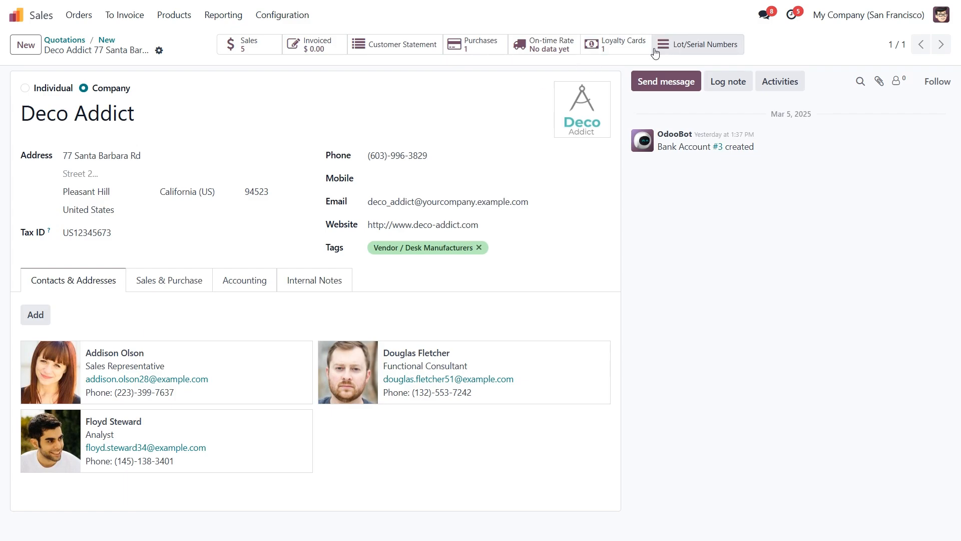
click(639, 52)
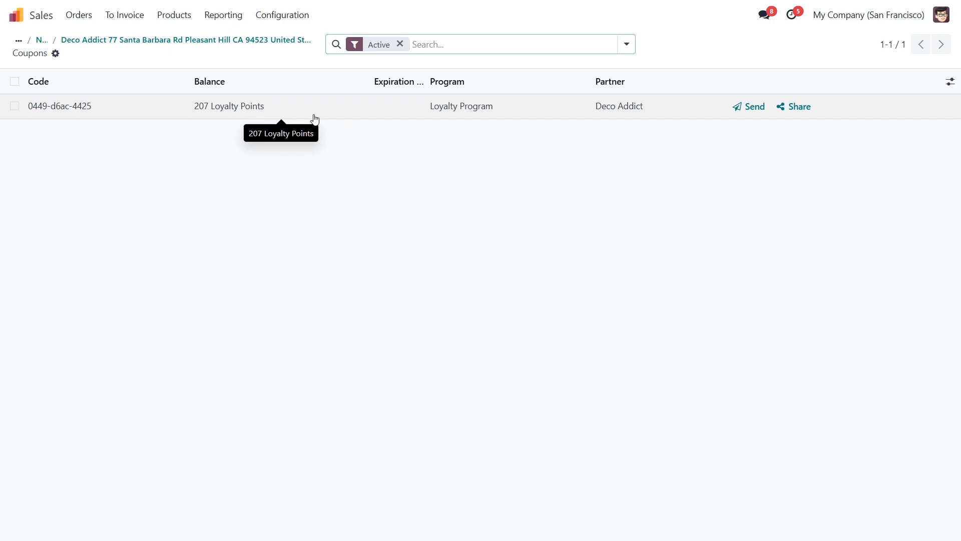
click(42, 42)
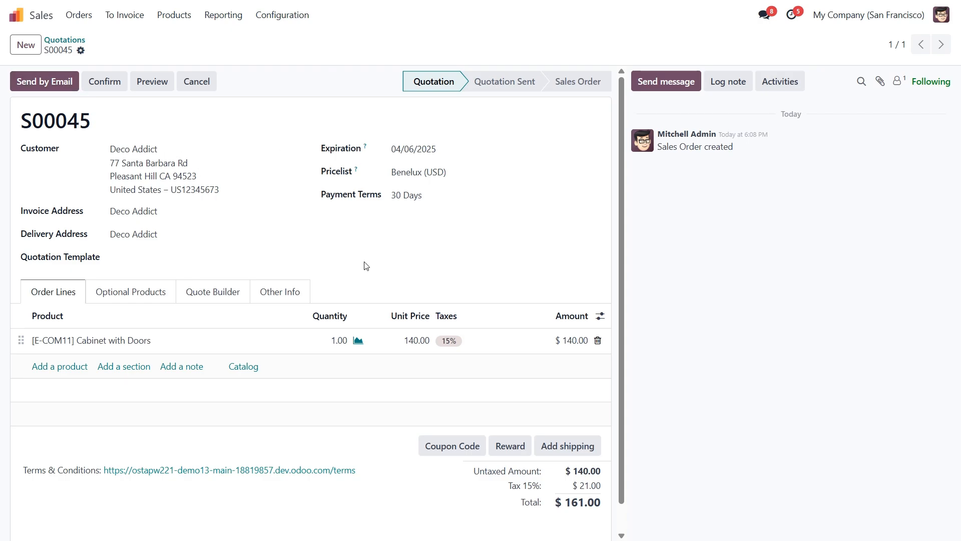
Apply the loyalty reward discount to the quotation and confirm it as a sales order.
click(510, 449)
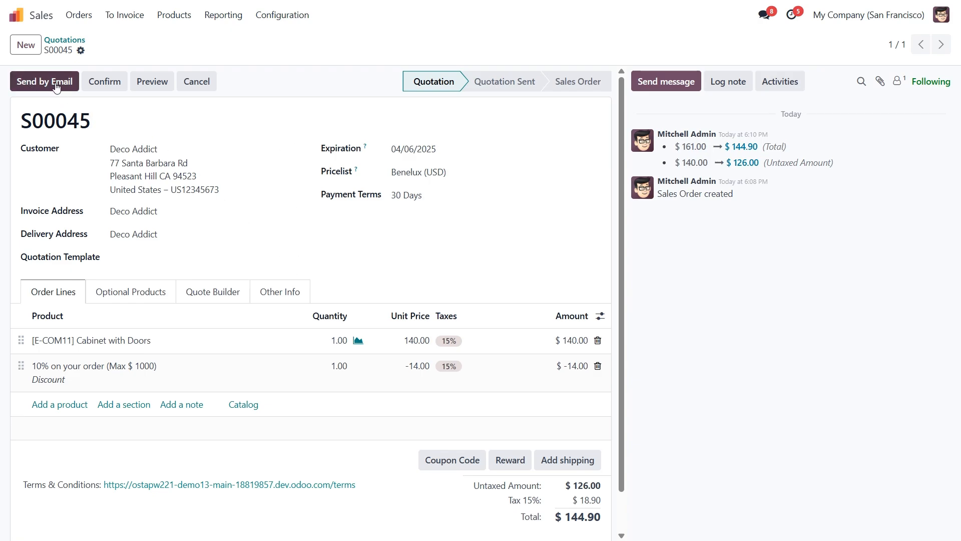
click(107, 85)
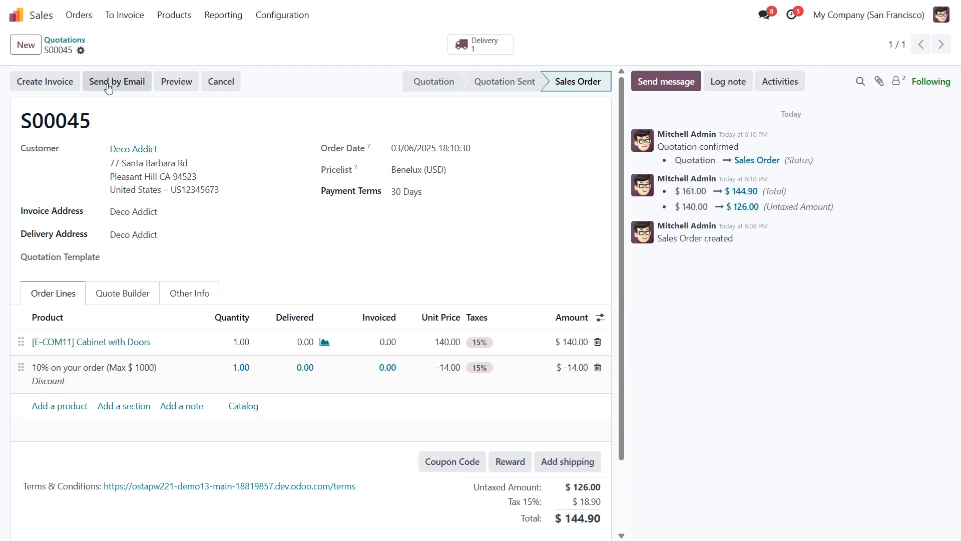